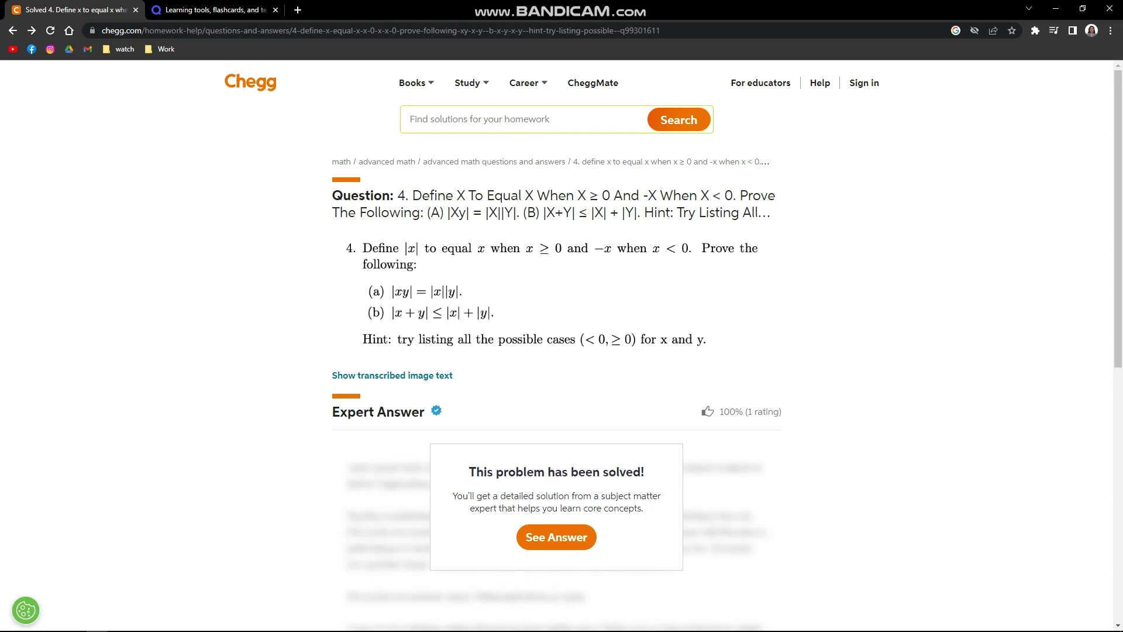
# Select the Chegg question statement about |x| and move to the Quizlet home page tab.
pyautogui.moveTo(398, 194); pyautogui.dragTo(641, 213)
pyautogui.scroll(-1, 562, 351)
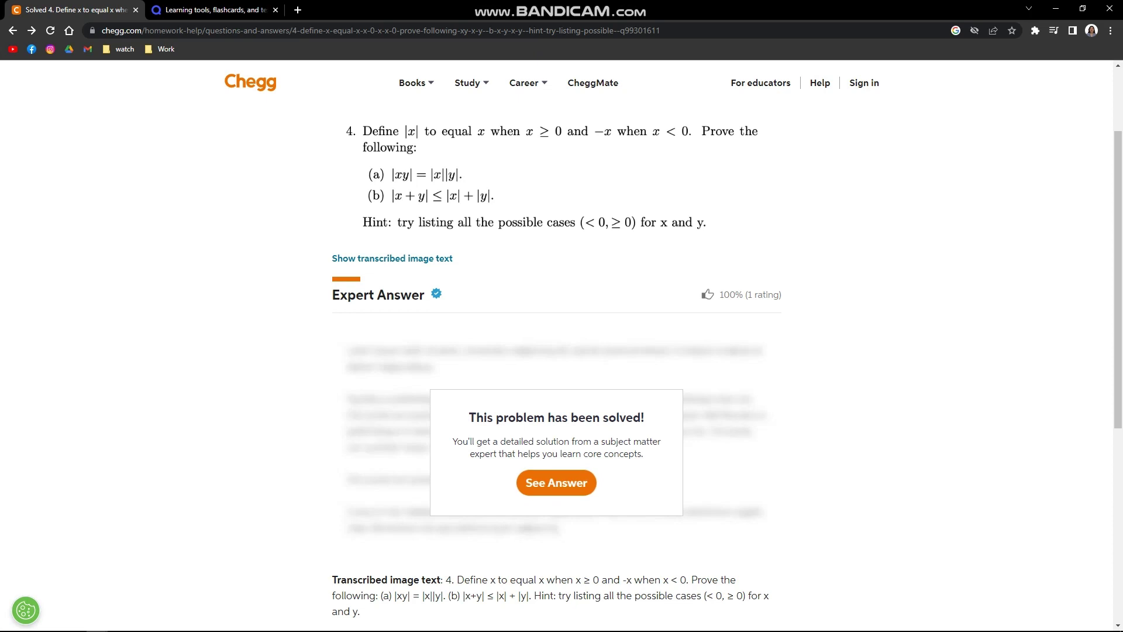
pyautogui.scroll(1, 561, 352)
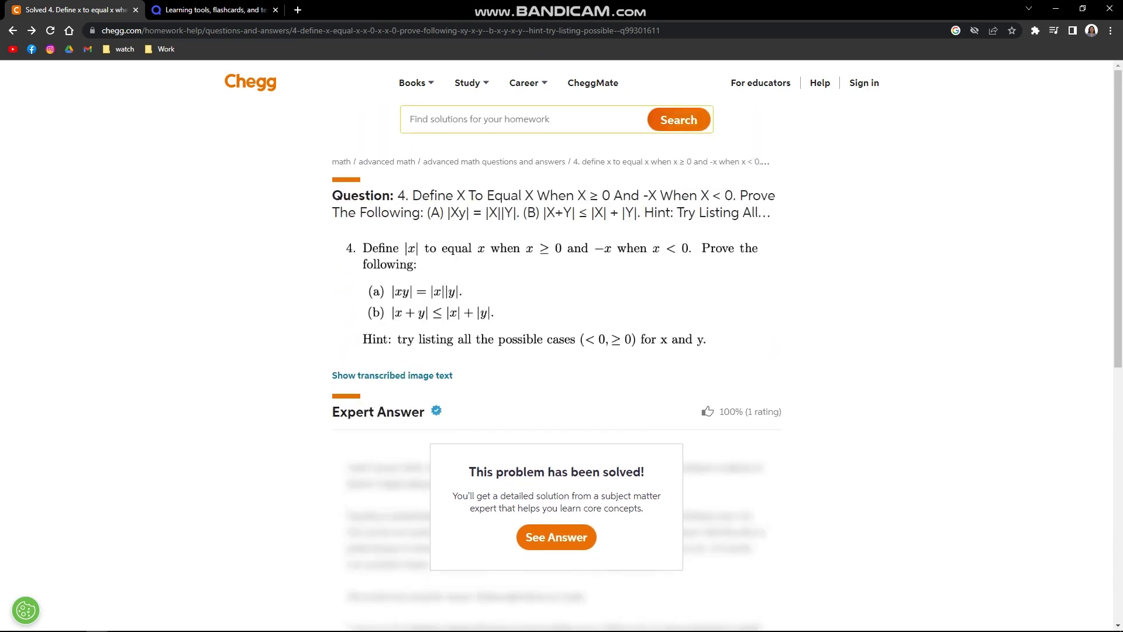
pyautogui.scroll(-1, 562, 352)
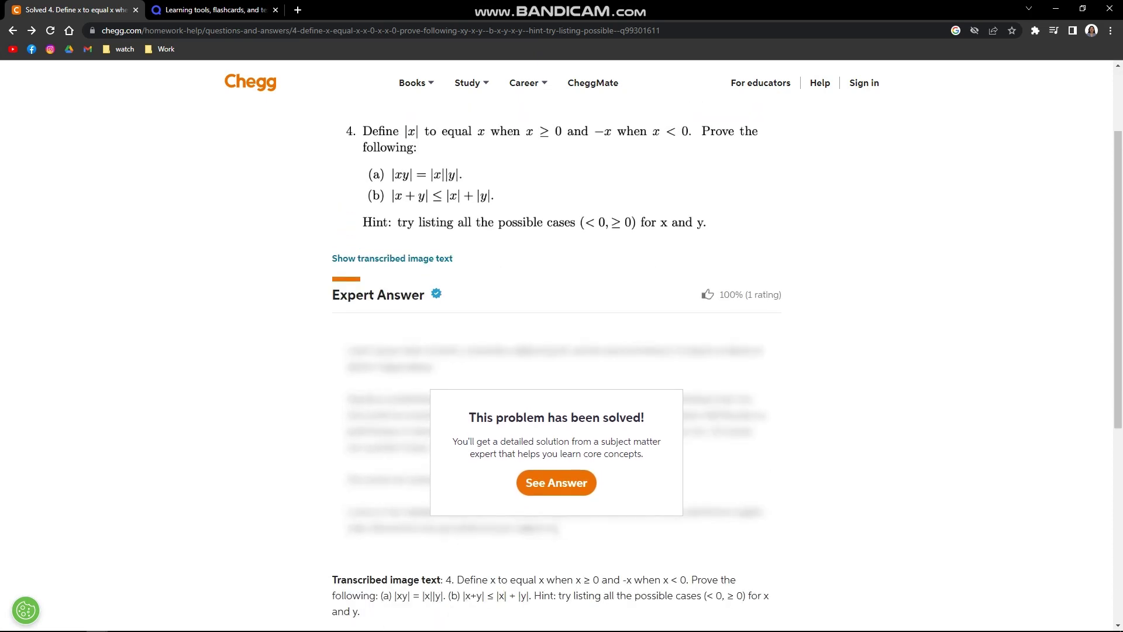
pyautogui.scroll(1, 562, 352)
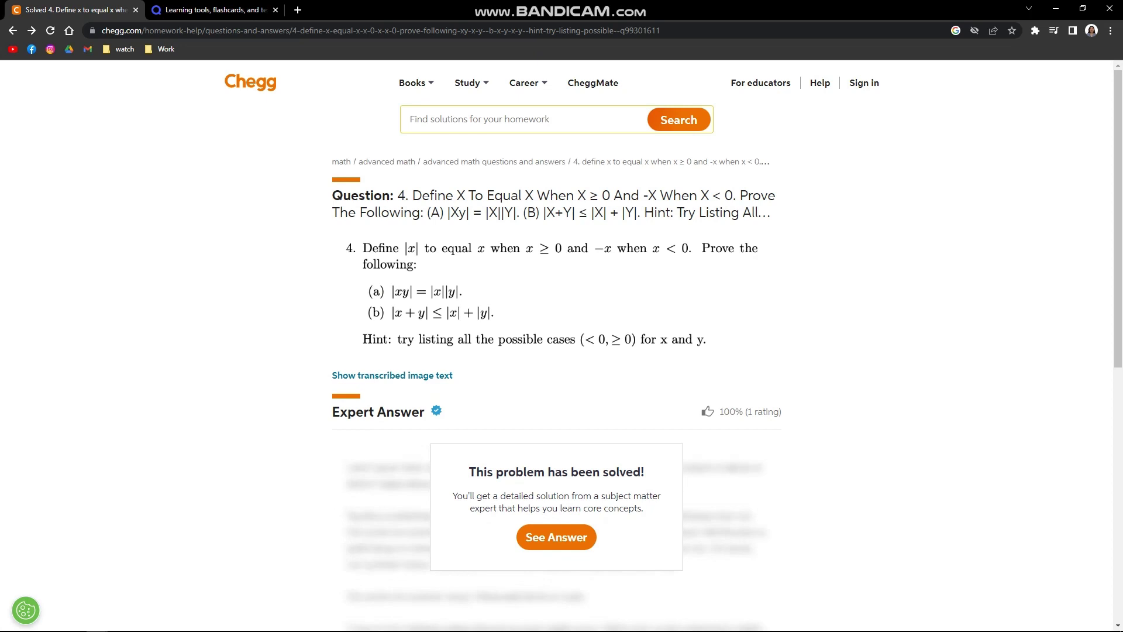
pyautogui.scroll(-2, 562, 351)
pyautogui.scroll(-1, 562, 351)
pyautogui.scroll(3, 562, 351)
pyautogui.moveTo(398, 195)
pyautogui.mouseDown()
pyautogui.moveTo(758, 213)
pyautogui.moveTo(641, 213)
pyautogui.mouseUp()
pyautogui.hotkey('ctrl', 'c')
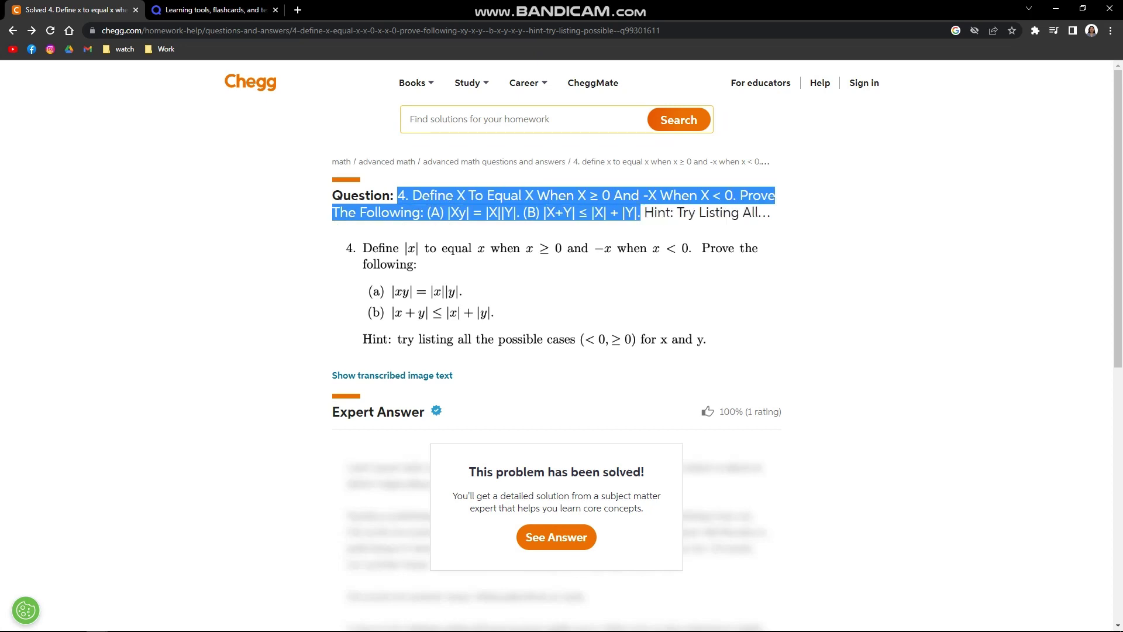
pyautogui.hotkey('ctrl', 'Tab')
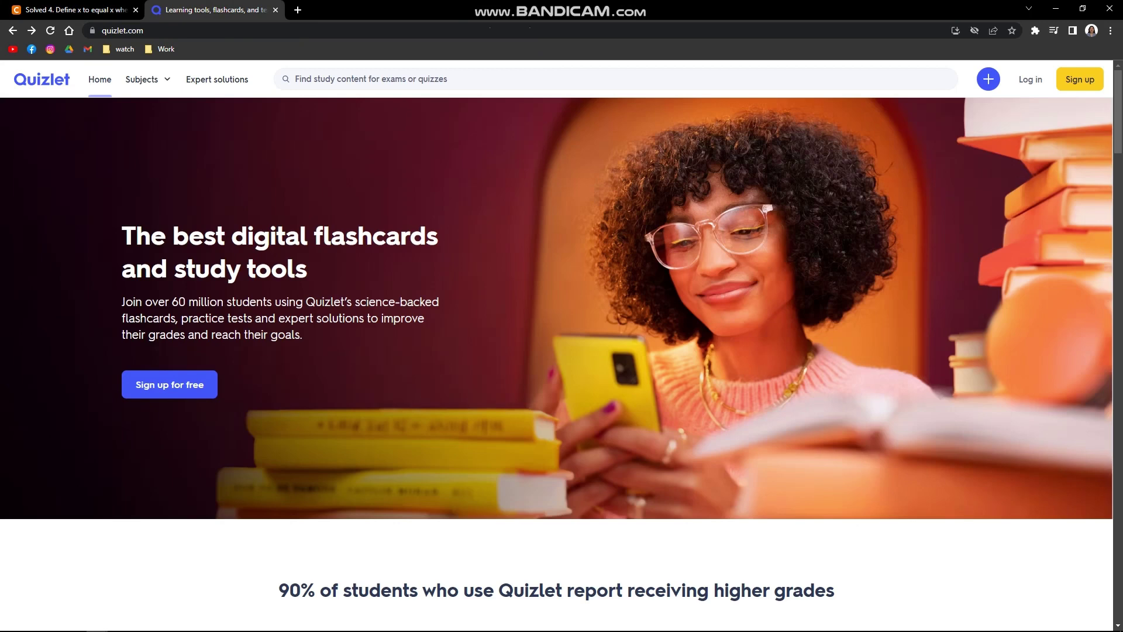
# Paste the copied |x| question into the Quizlet search bar.
pyautogui.click(439, 79)
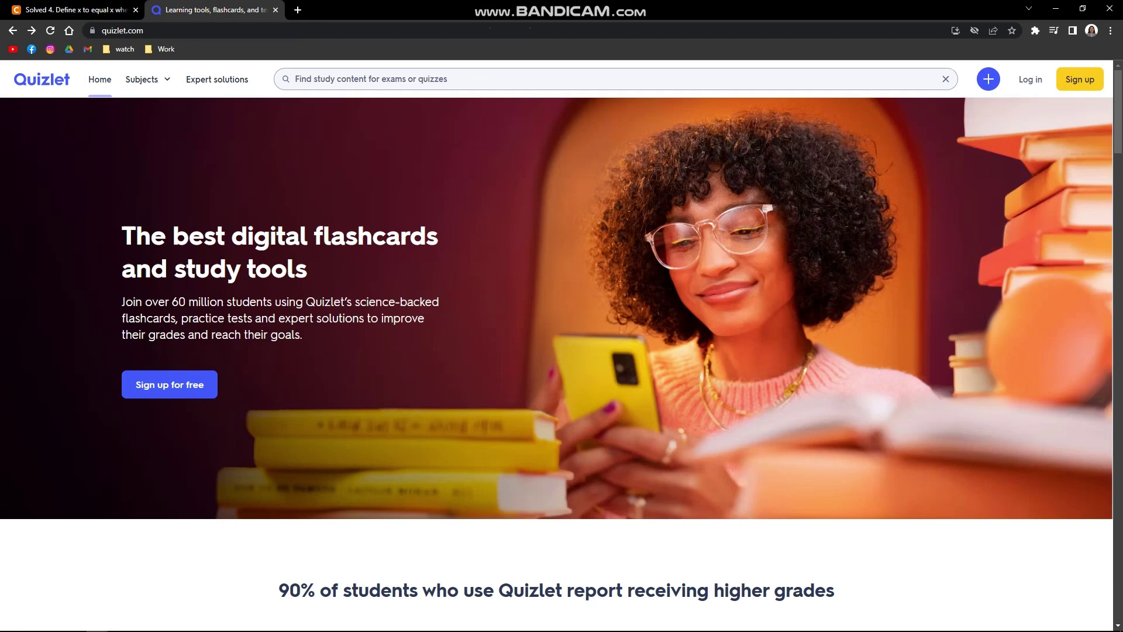
pyautogui.hotkey('ctrl', 'v')
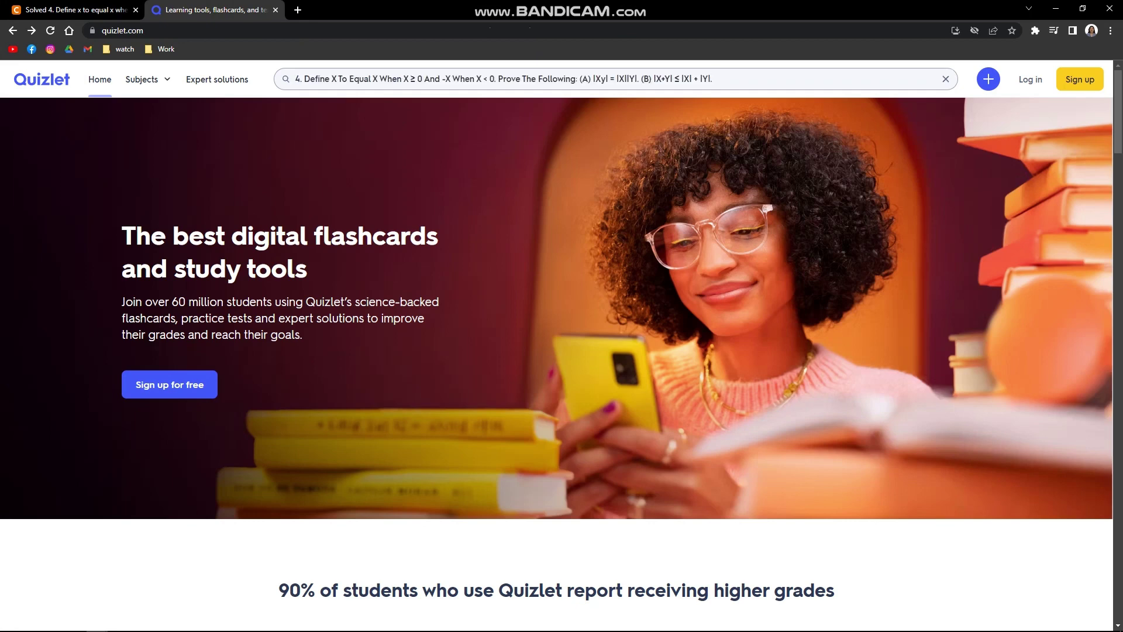
pyautogui.press('Return')
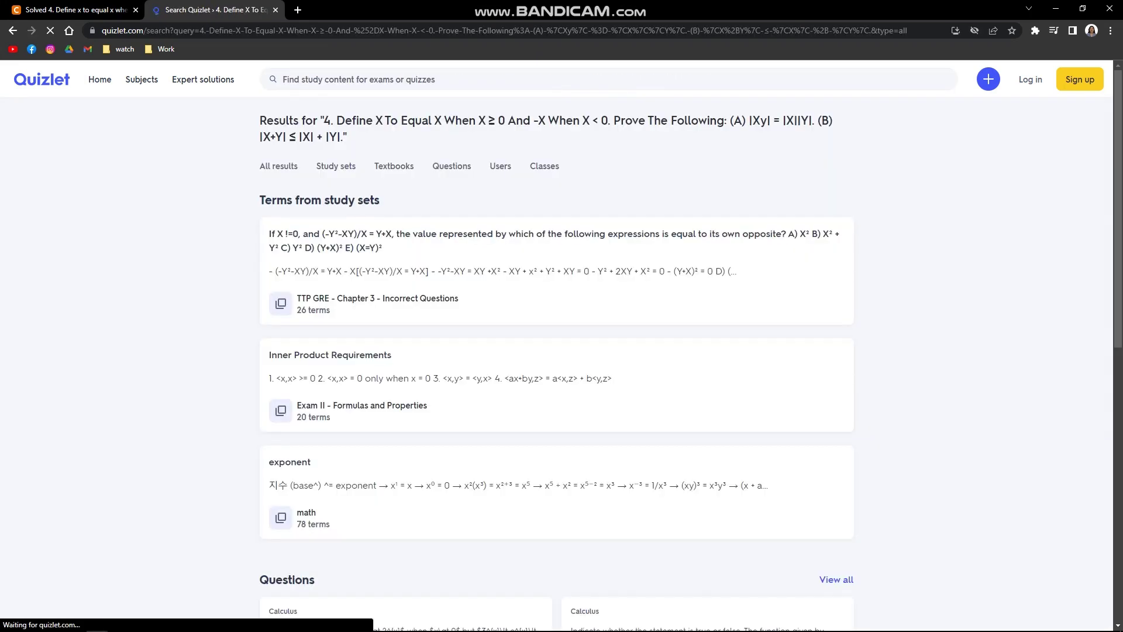